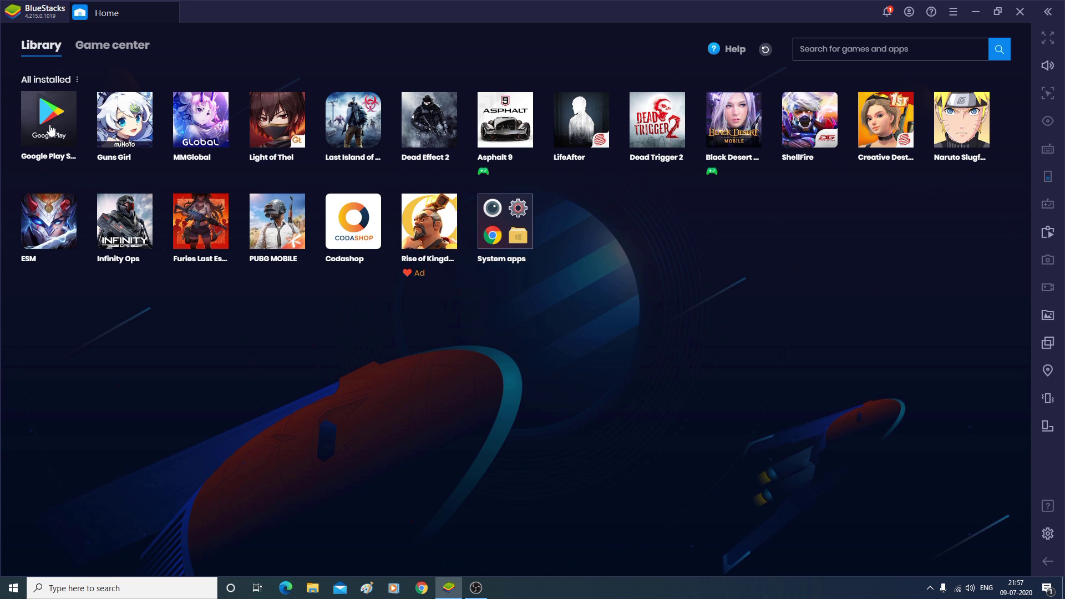
- Start PUBG MOBILE from its tile in the BlueStacks Library
left_click(295, 238)
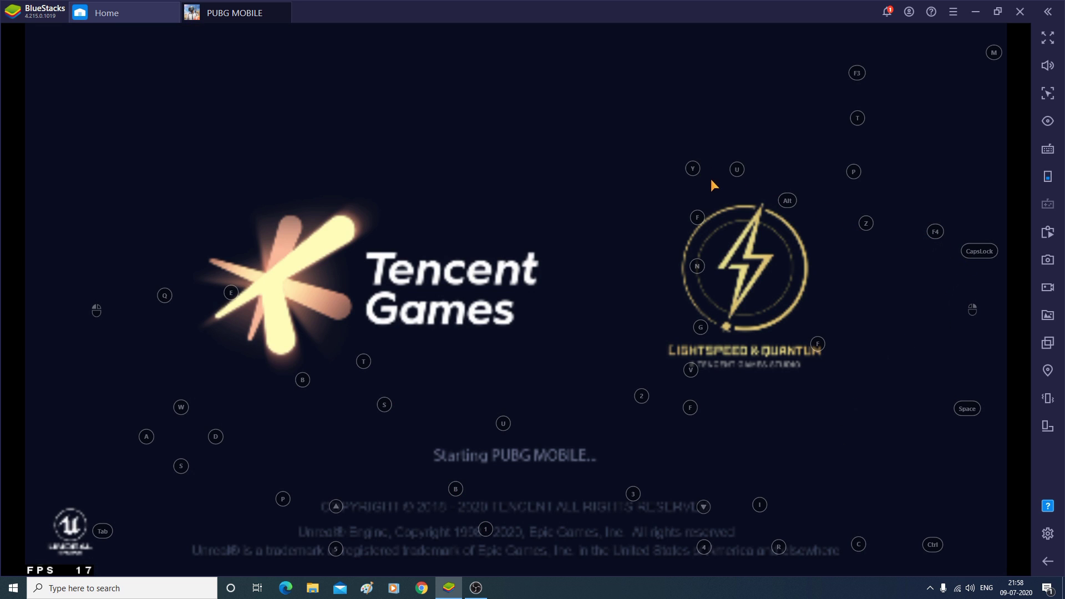
- Raise the key overlay opacity to maximum so the control labels are fully opaque
left_click(1053, 122)
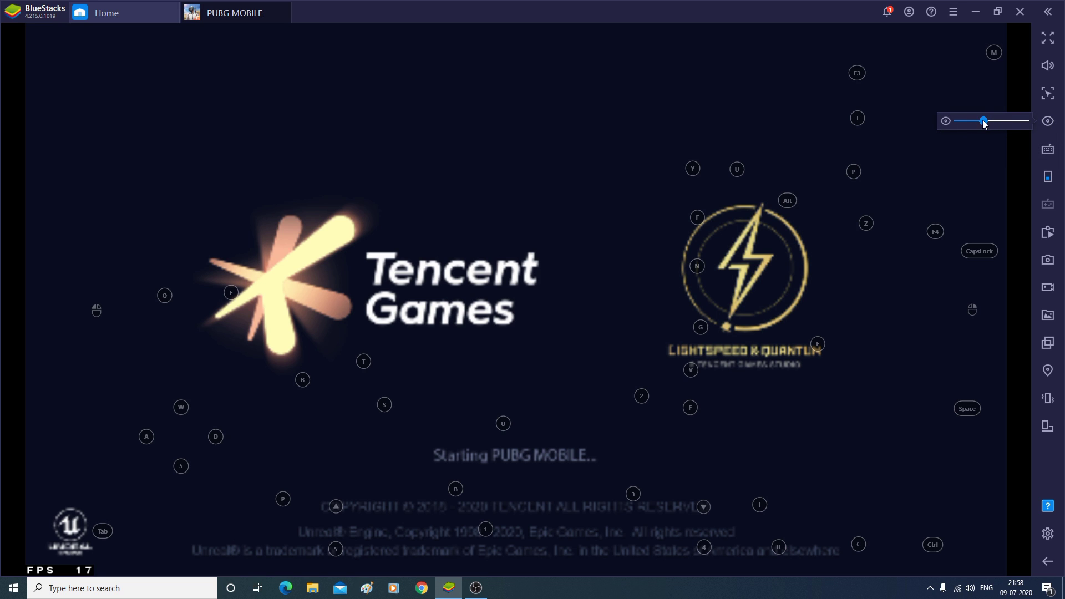
mouse_move(983, 121)
left_mouse_down()
mouse_move(1036, 122)
mouse_move(968, 124)
mouse_move(985, 125)
left_mouse_up()
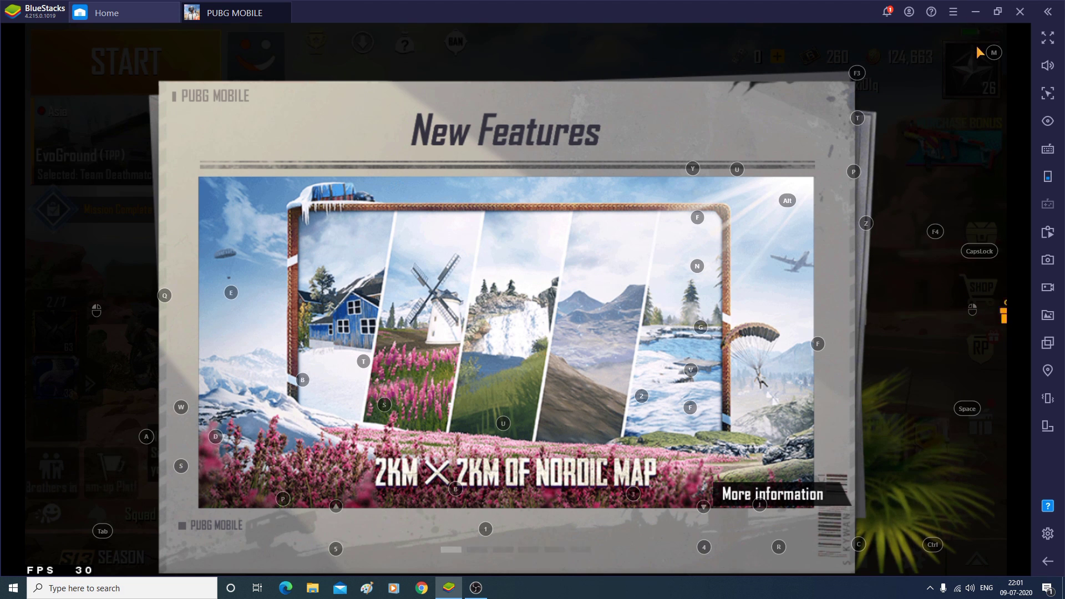
- Close the New Features pop-up advertising the Nordic map
left_click(976, 47)
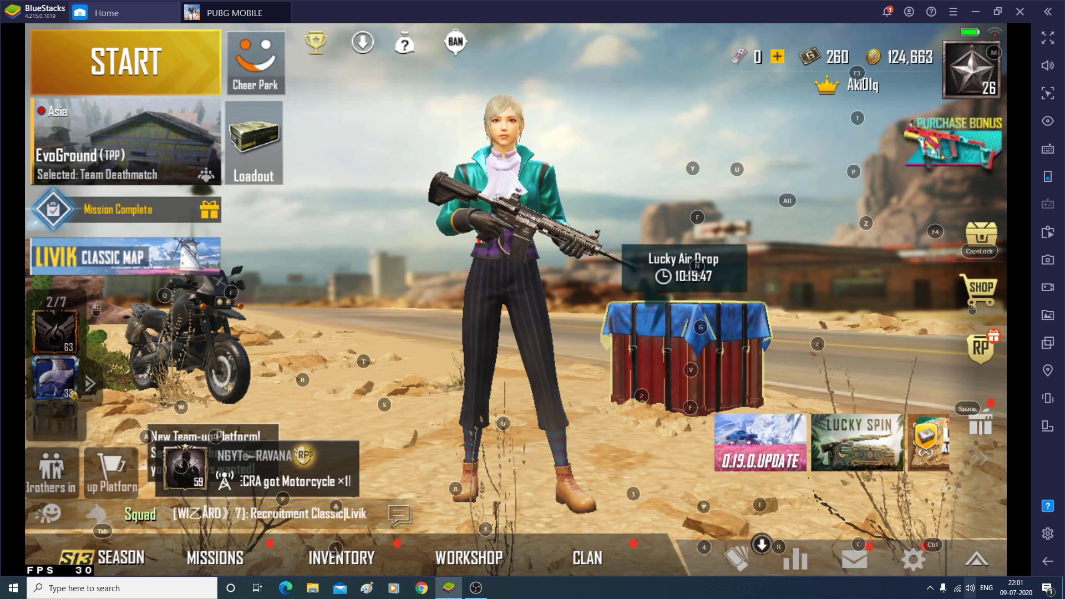
- Open PUBG settings, toggle full screen on and off, then restore and move the BlueStacks window left
left_click(917, 561)
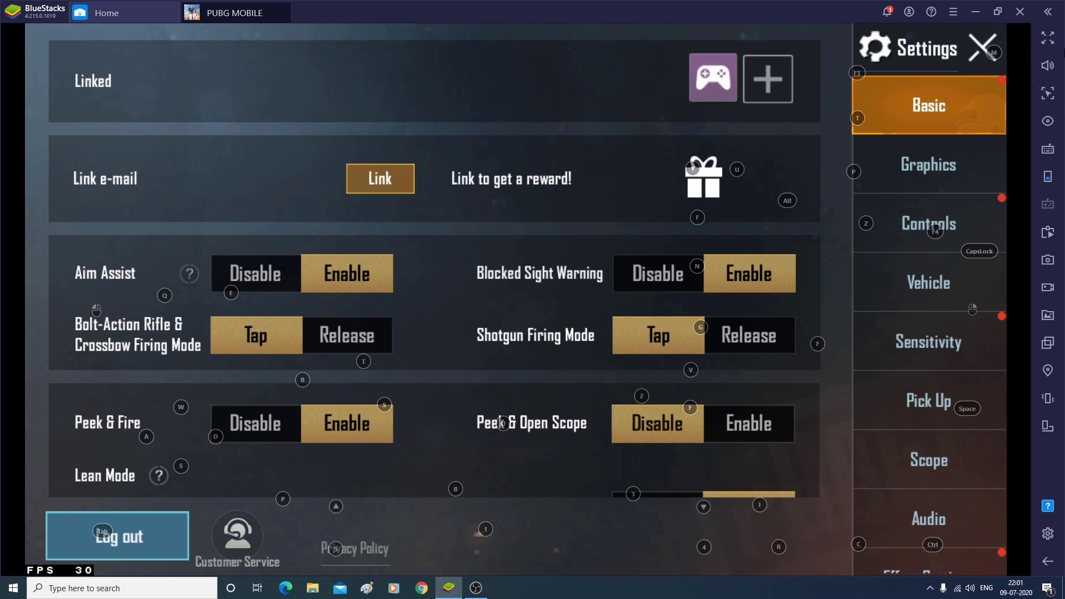
left_click(1048, 39)
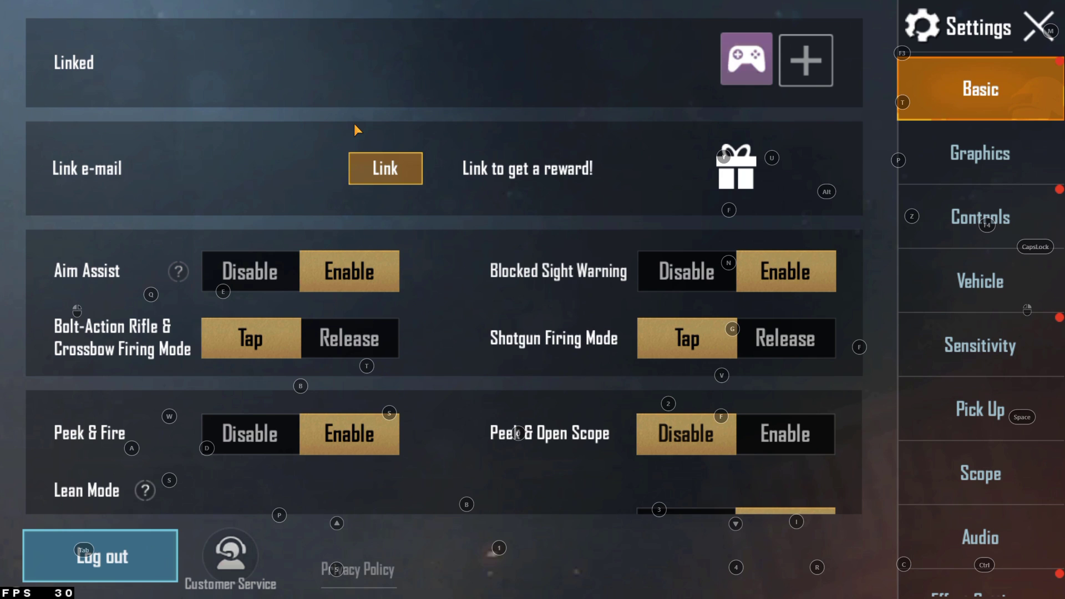
key("F11")
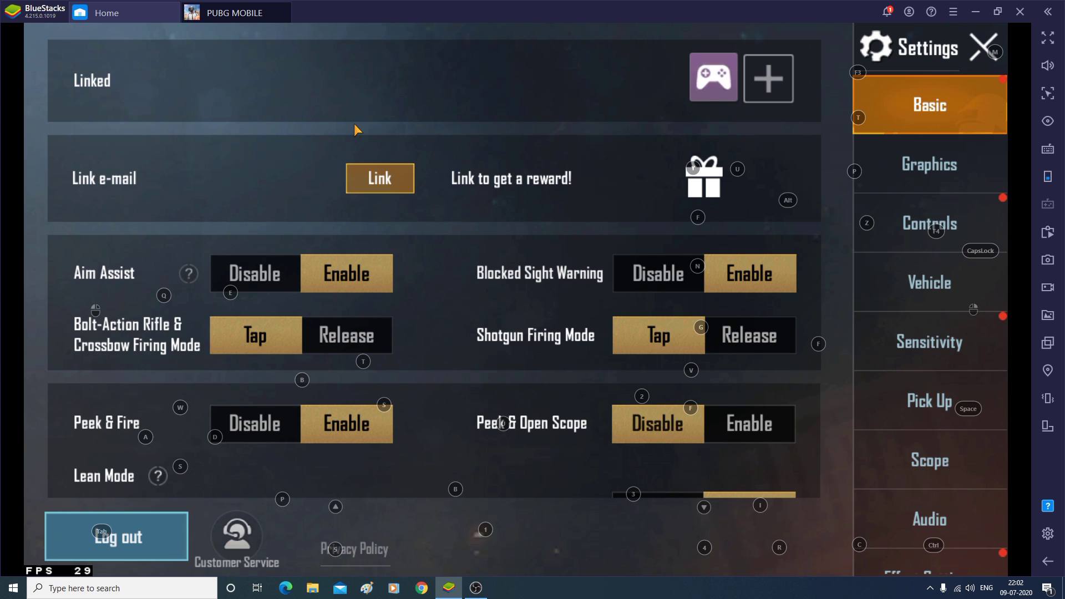
left_click(998, 11)
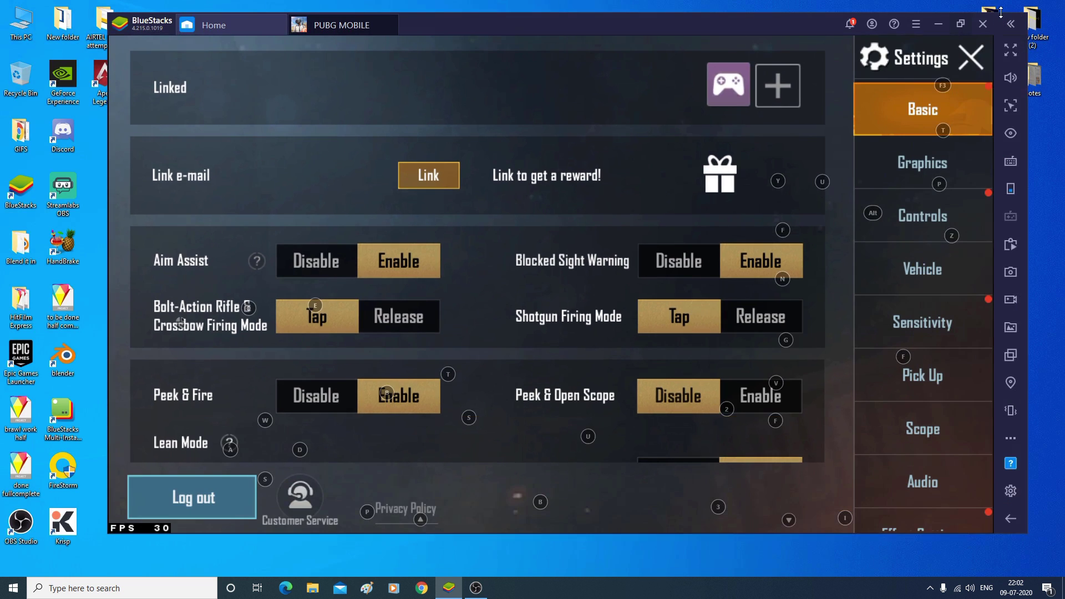
left_click_drag(713, 31, 623, 37)
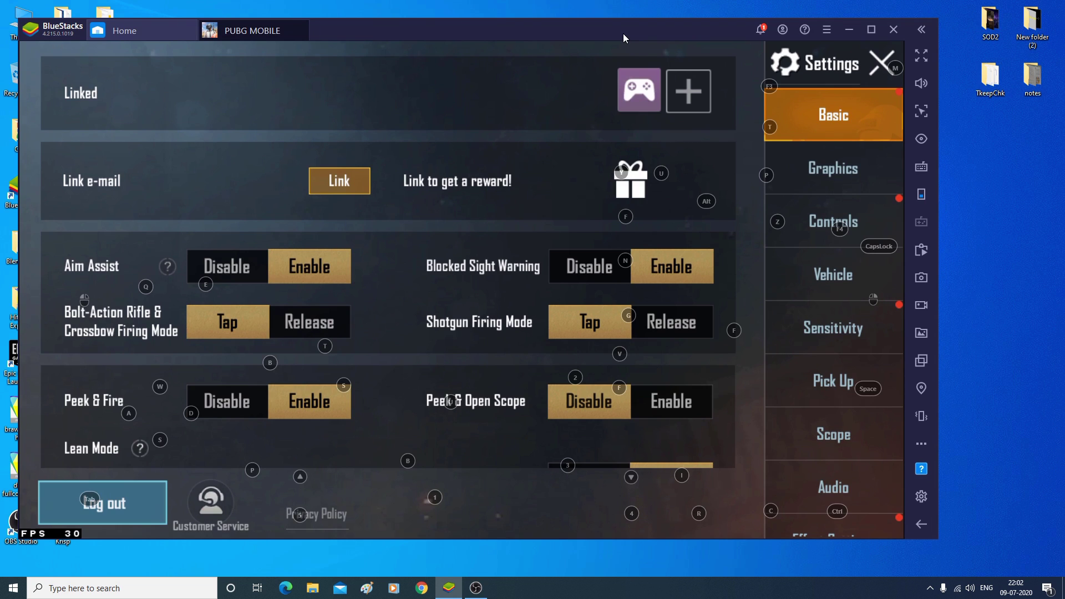
- Go to the Controls settings and open Customize for Classic layout 1
left_click(817, 228)
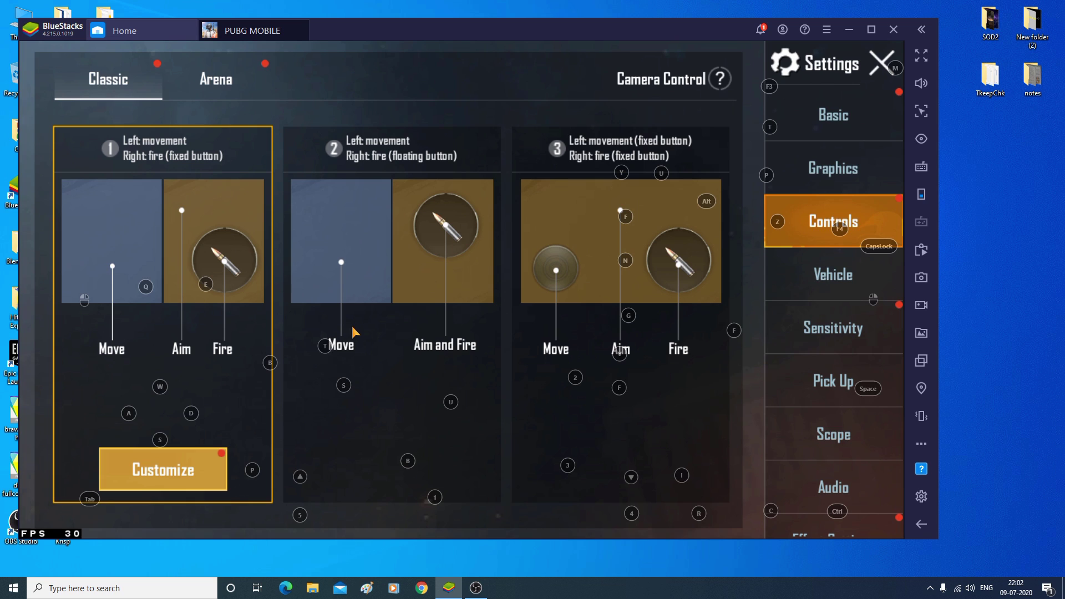
left_click(201, 476)
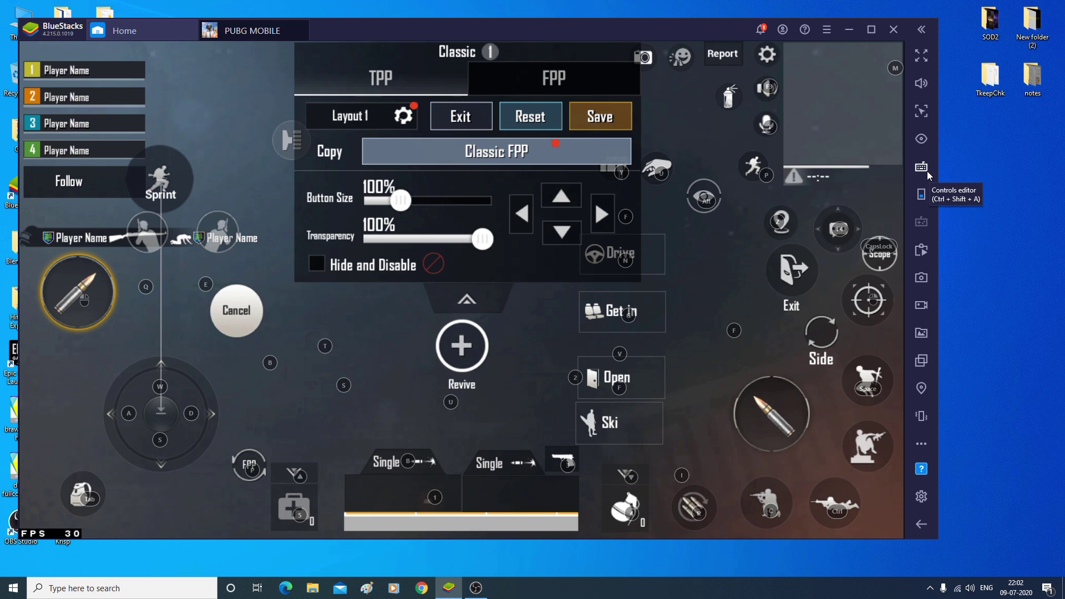
- Switch the BlueStacks key mapping to the Smart control scheme, save it, and close the editor
left_click(926, 170)
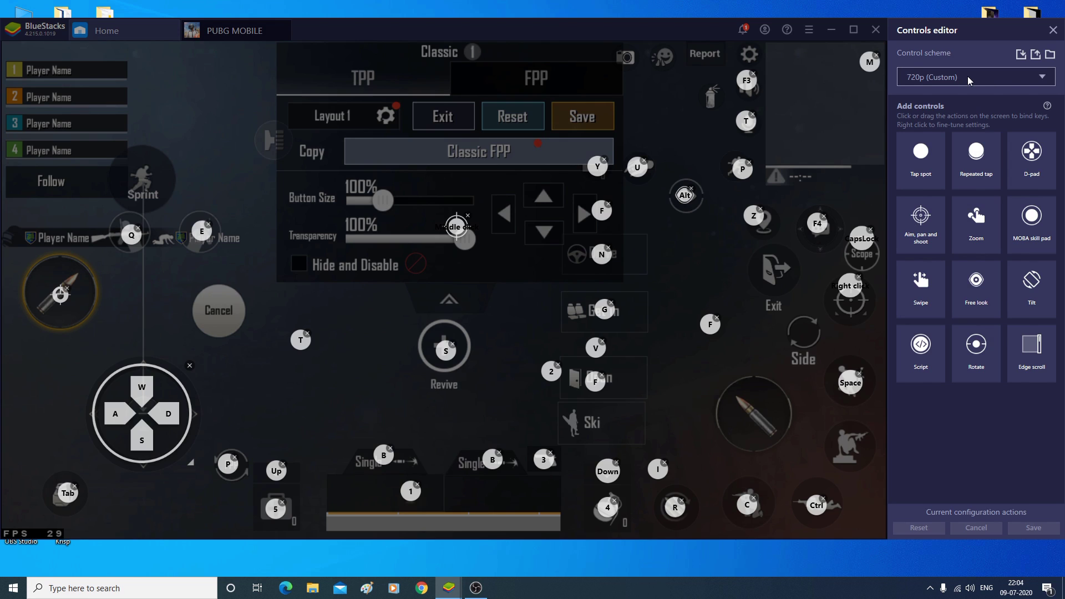
left_click(983, 80)
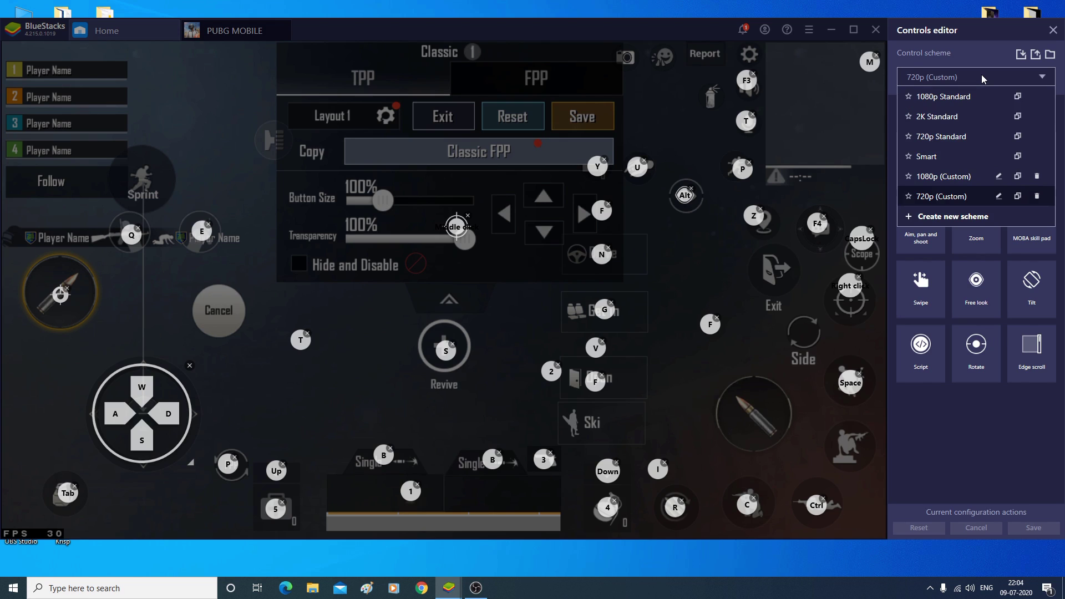
left_click(964, 161)
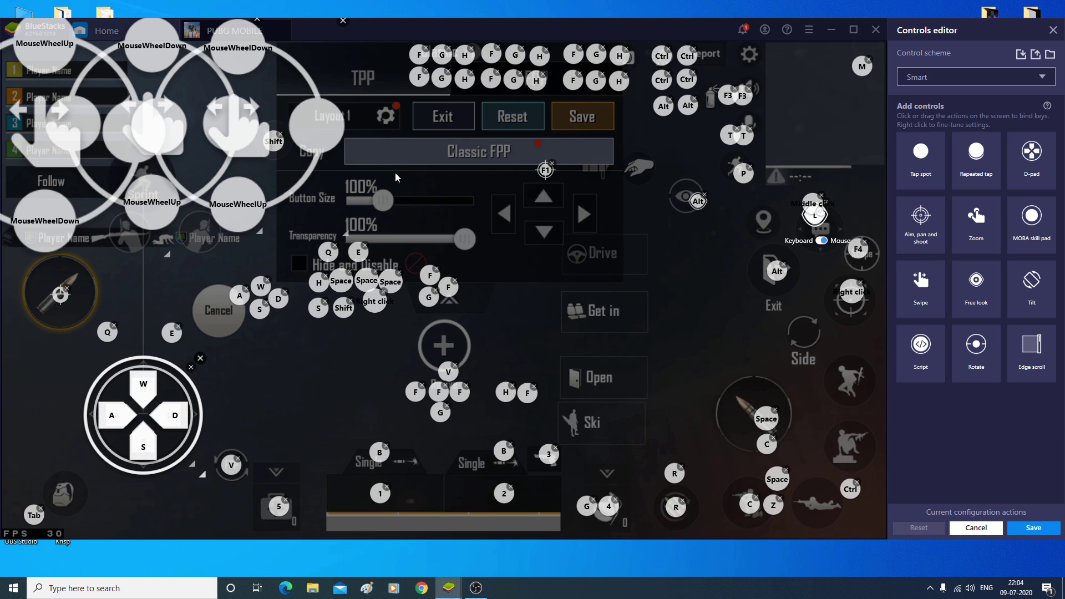
left_click(1041, 527)
left_click(1054, 30)
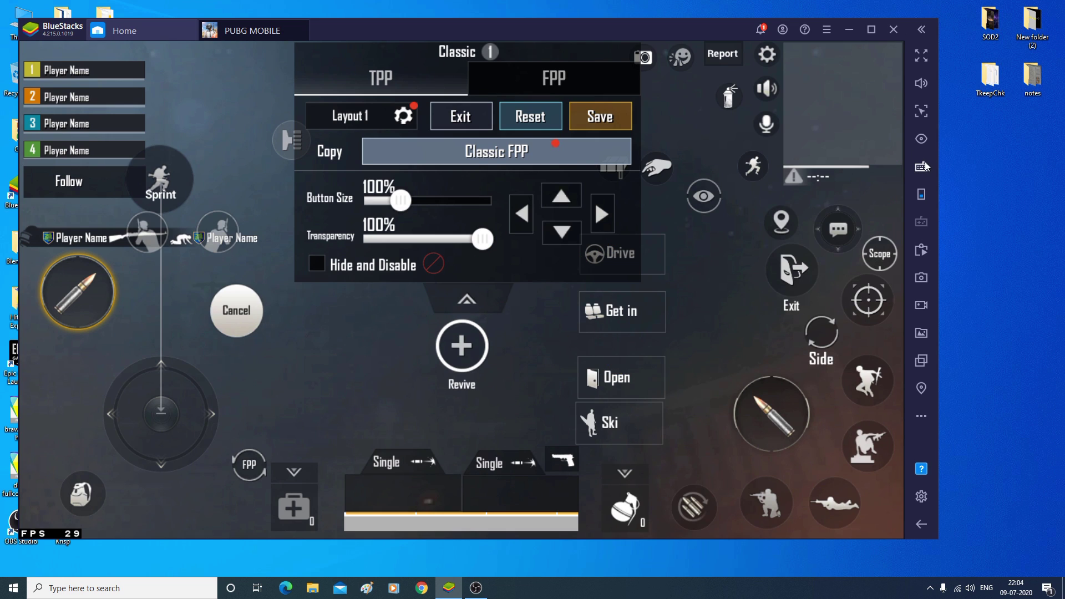
- Load the 720p (Custom) control scheme in the BlueStacks Controls editor
left_click(903, 166)
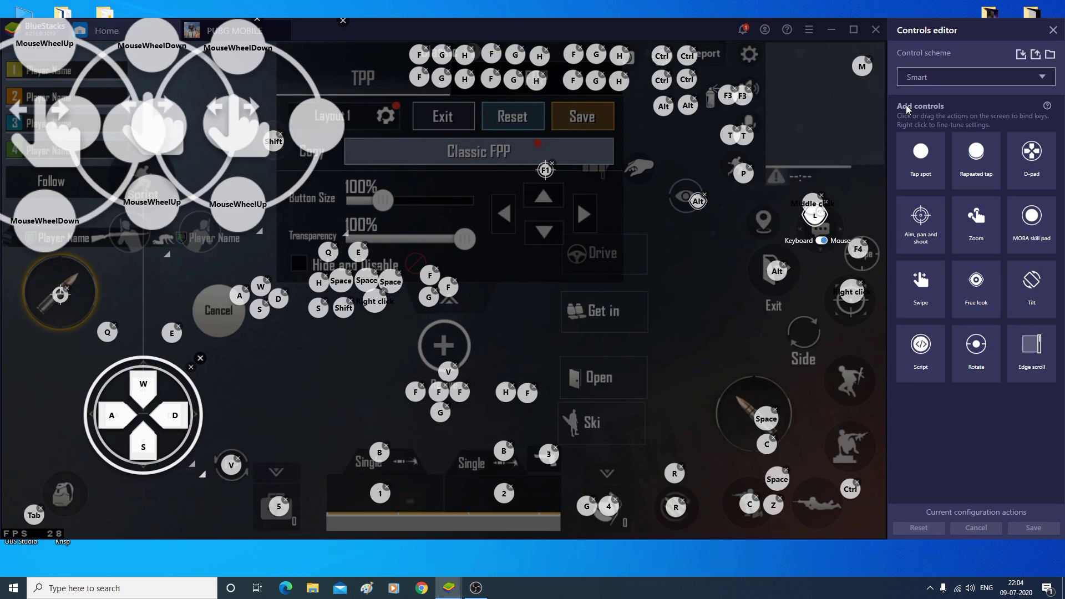
left_click(929, 72)
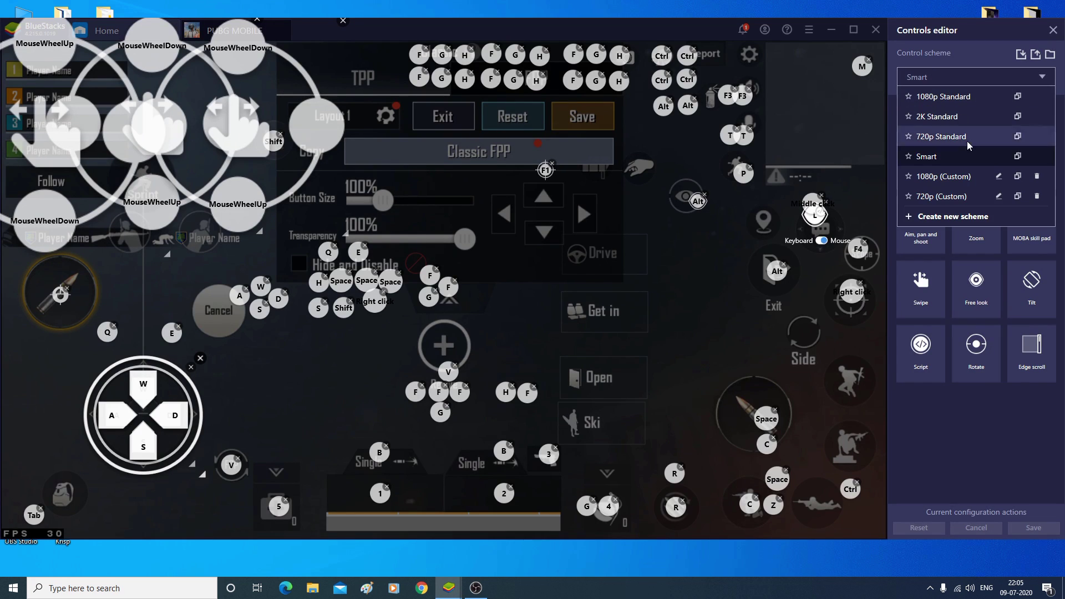
left_click(963, 198)
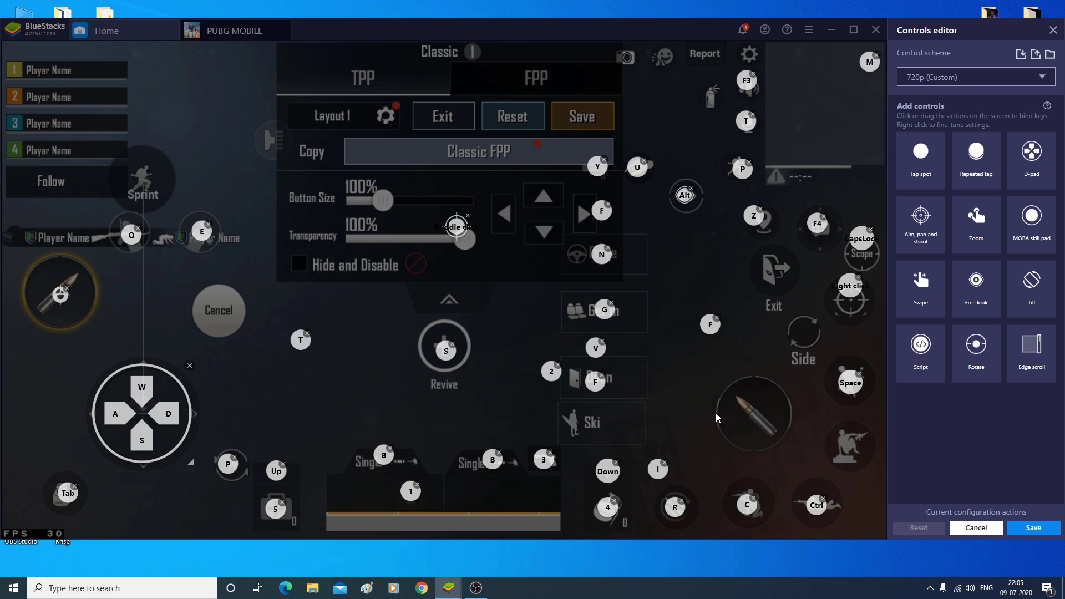
- Rebind the Z control to CapsLock and save the scheme
left_click(760, 222)
key("Caps_Lock")
left_click(721, 238)
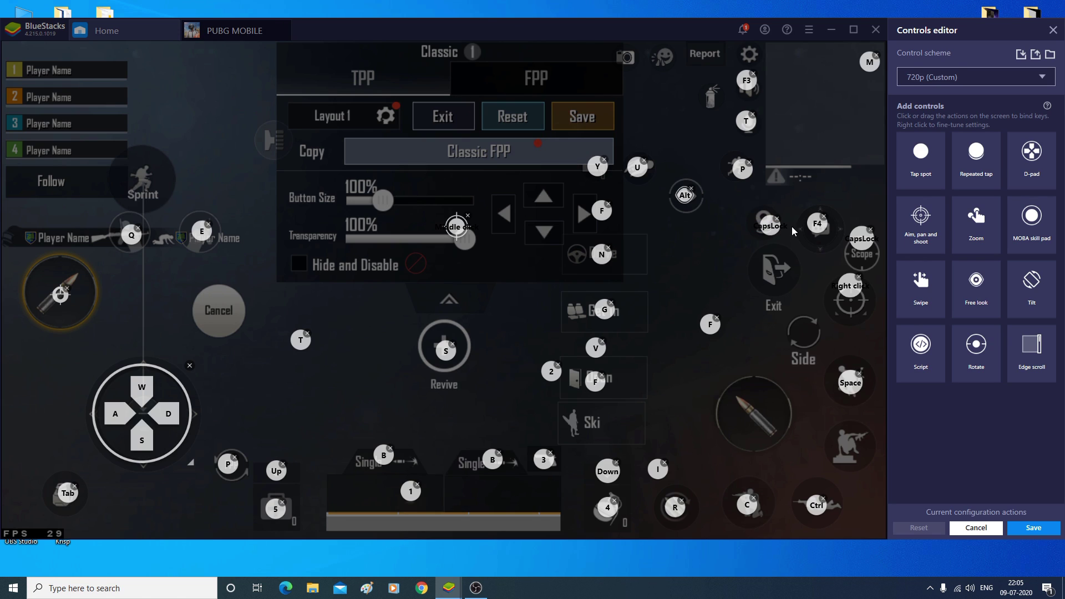
left_click(1019, 528)
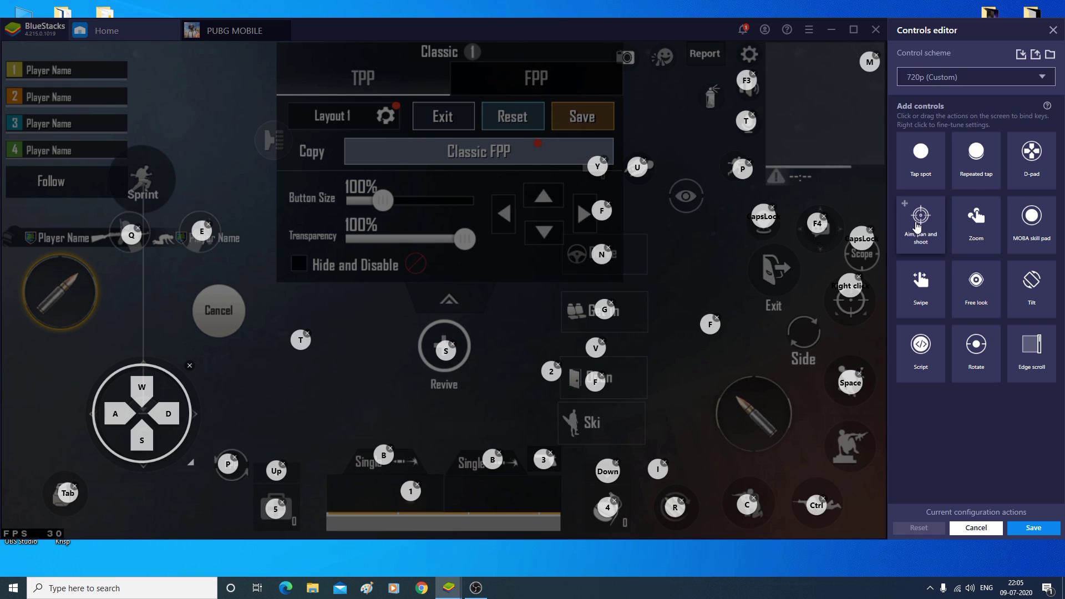
- Add an aim-pan-and-shoot control mid-screen, lower Right click, and delete the CapsLock covering Scope
left_click_drag(923, 224, 507, 280)
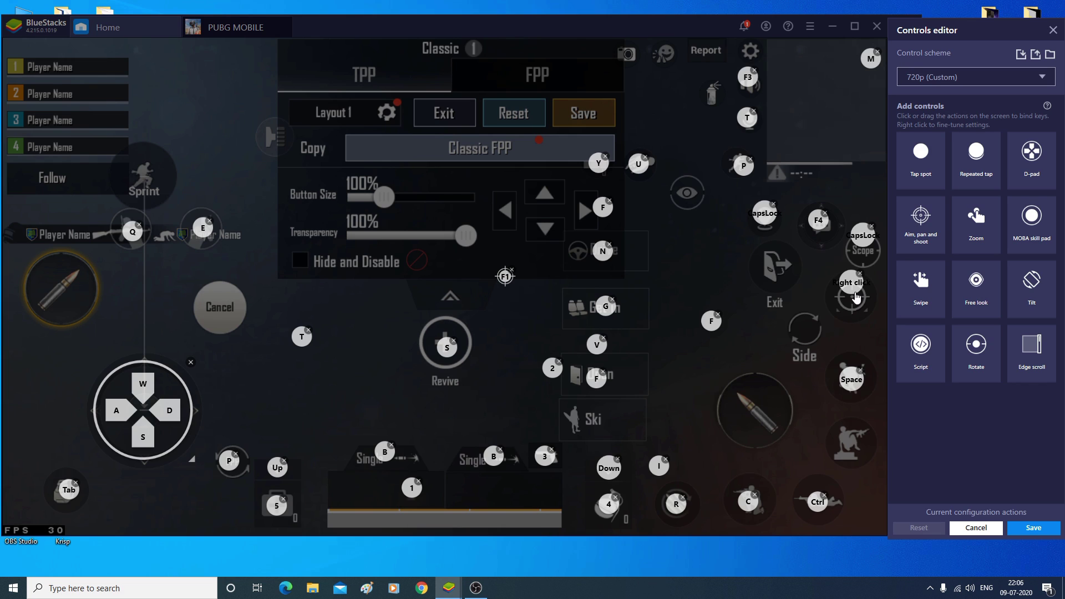
left_click_drag(851, 283, 858, 304)
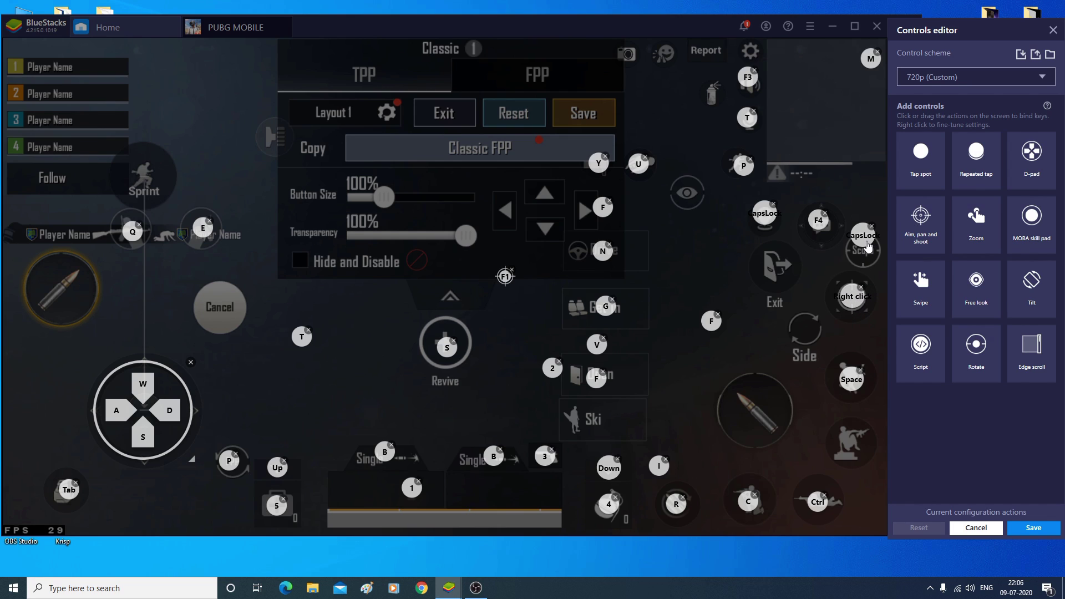
mouse_move(868, 247)
left_mouse_down()
mouse_move(869, 225)
mouse_move(828, 230)
mouse_move(868, 260)
left_mouse_up()
left_click(870, 213)
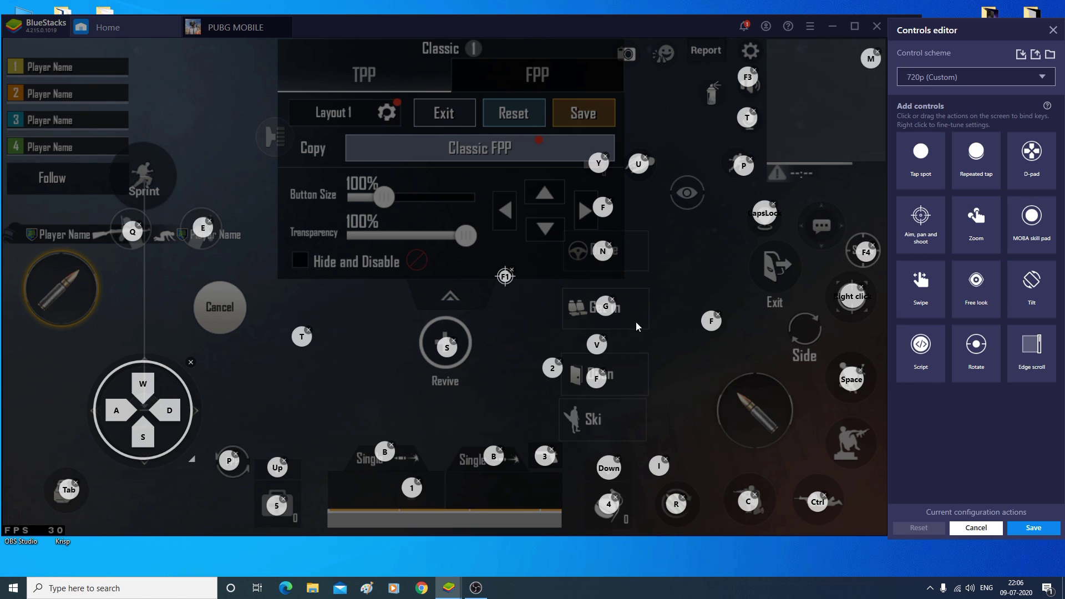
- Make the pan control fire with left click, placing its fire icon over the left fire button
right_click(503, 277)
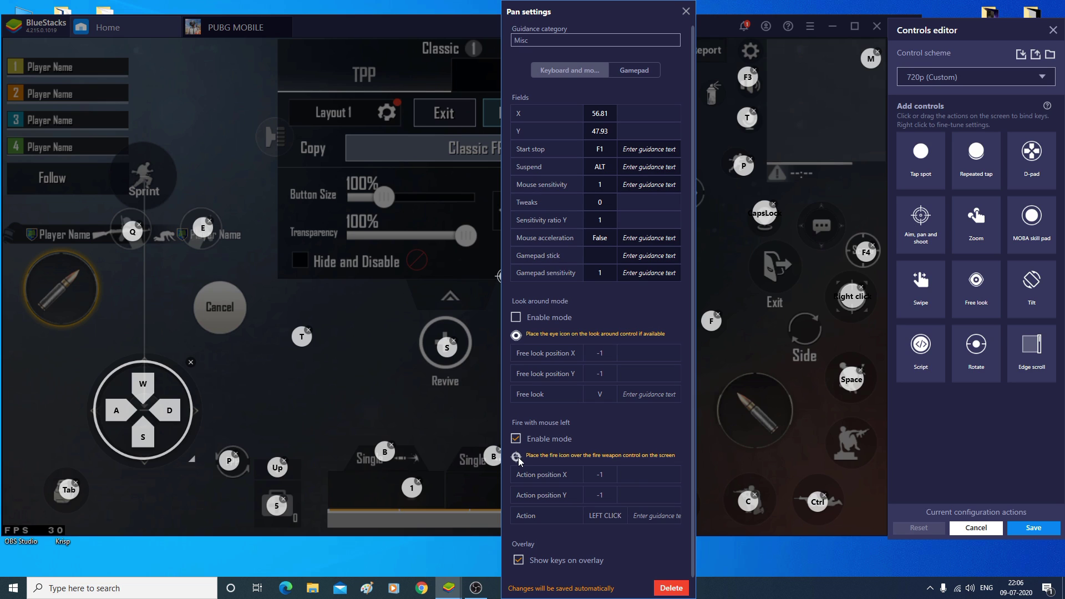
left_click(516, 457)
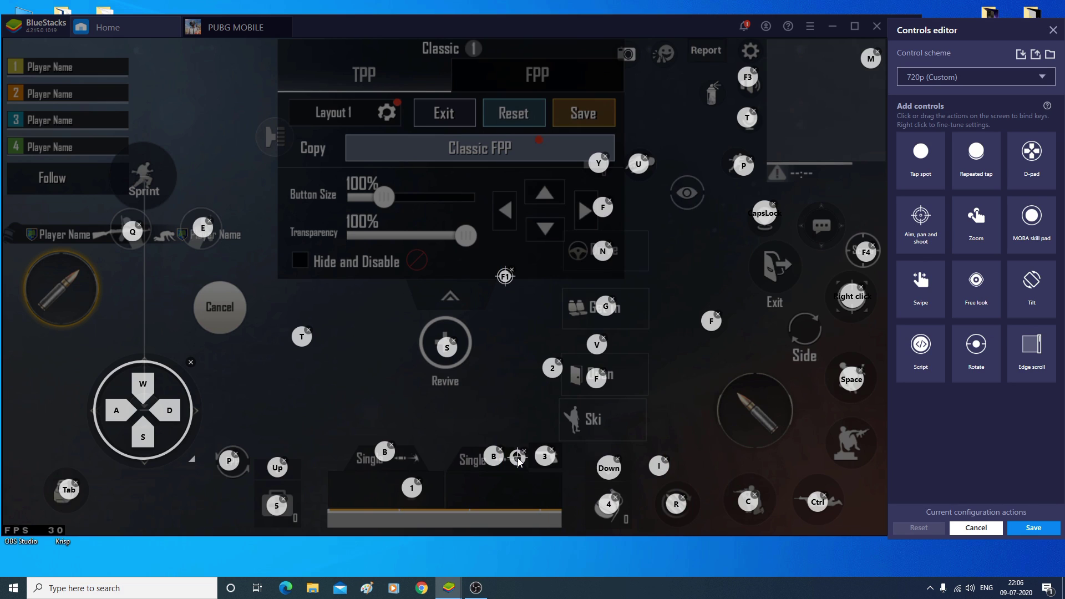
left_click_drag(516, 458, 58, 289)
- Save the 720p (Custom) edits, then select the Smart scheme and save it
left_click(1033, 528)
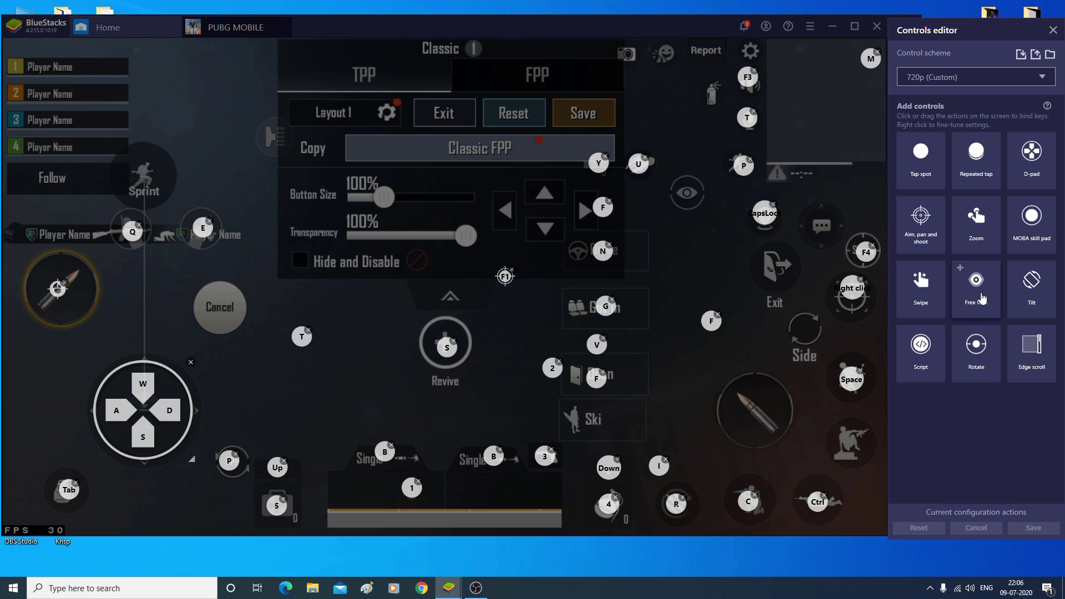
left_click(963, 80)
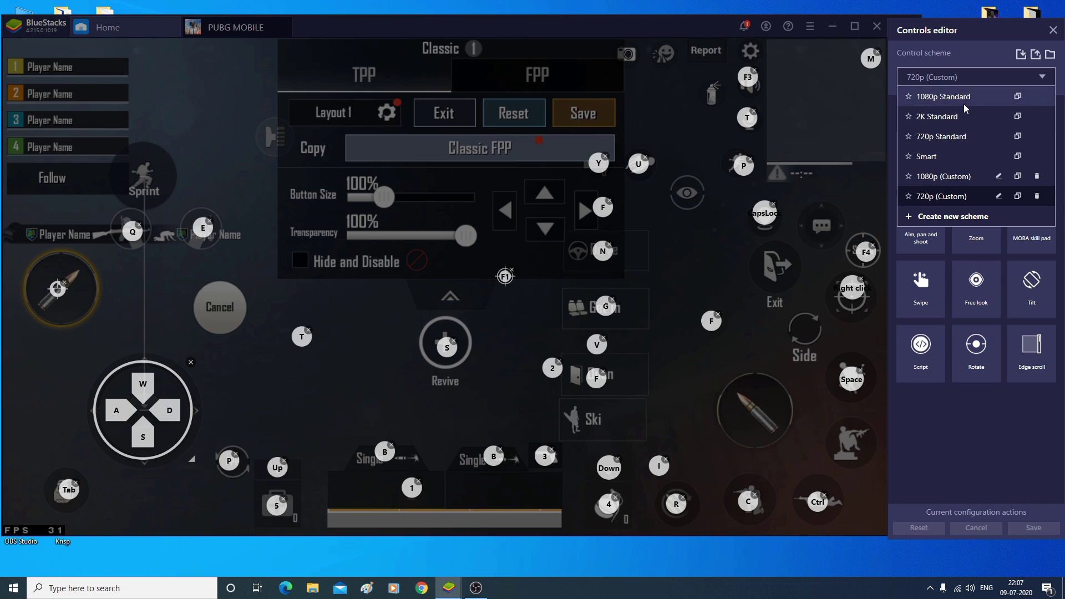
left_click(940, 154)
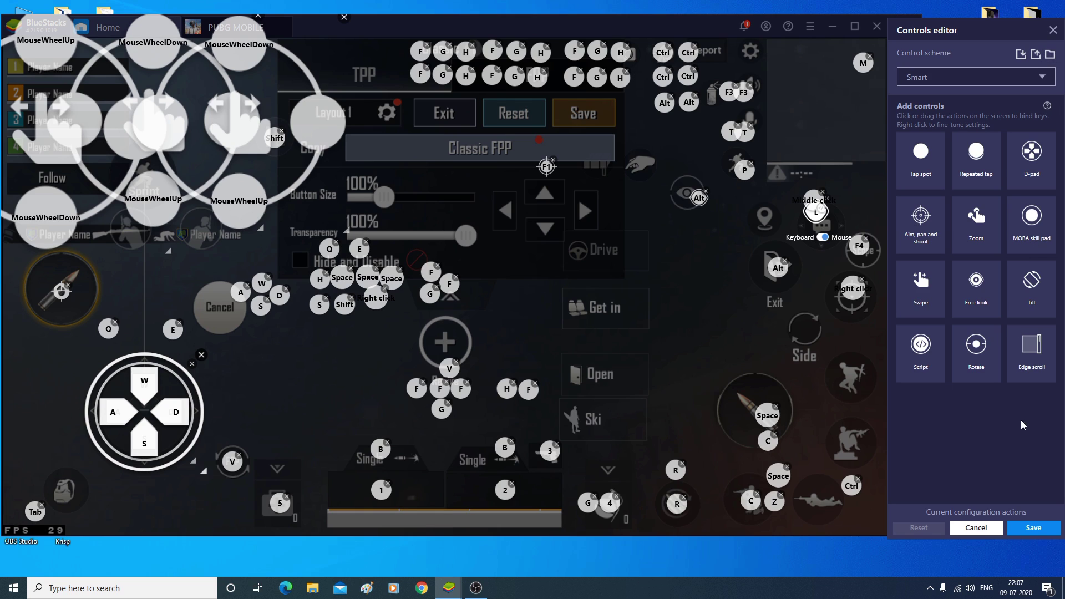
left_click(977, 527)
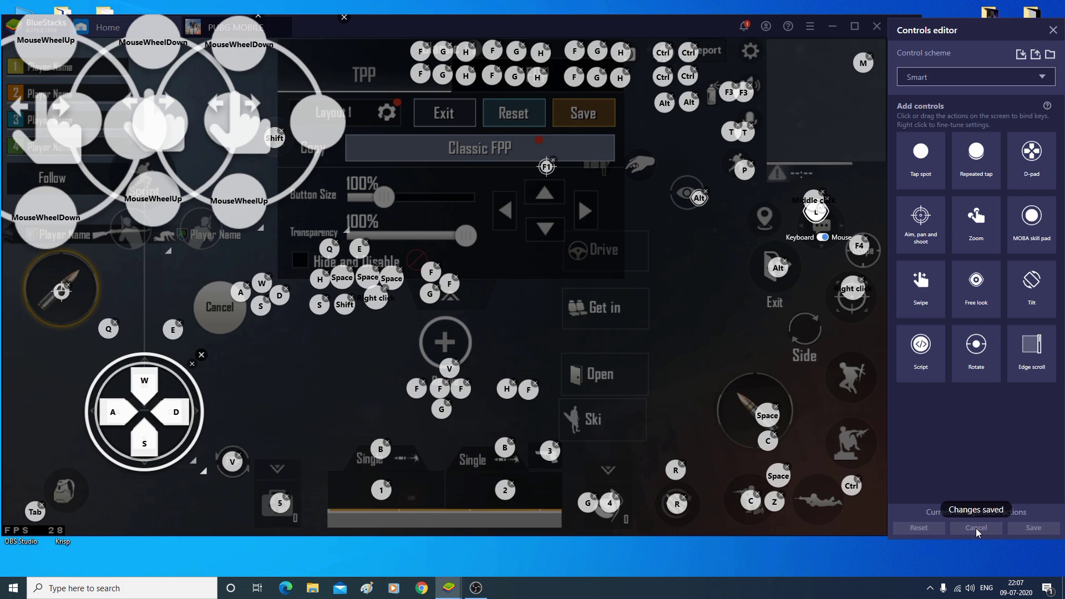
- Close the controls editor, the PUBG layout customizer and the Settings panel to reach the lobby
left_click(1054, 31)
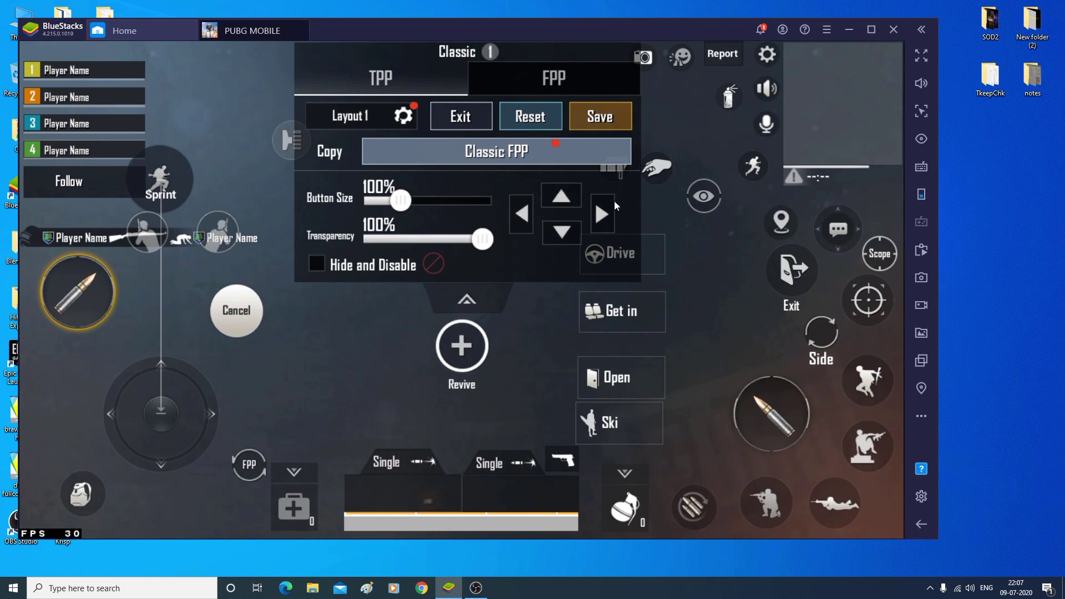
left_click(466, 119)
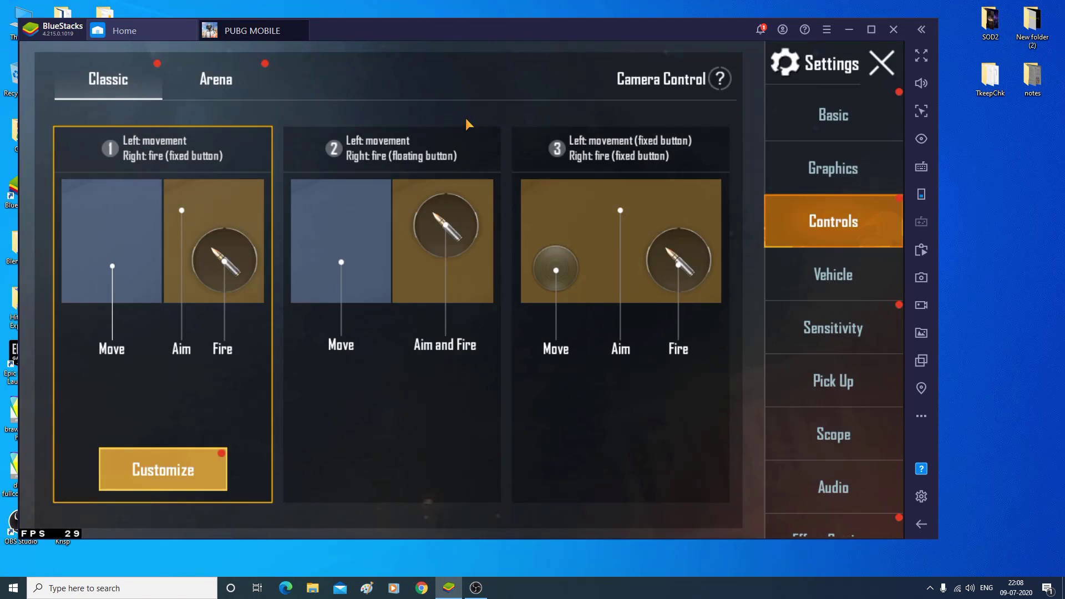
left_click(887, 69)
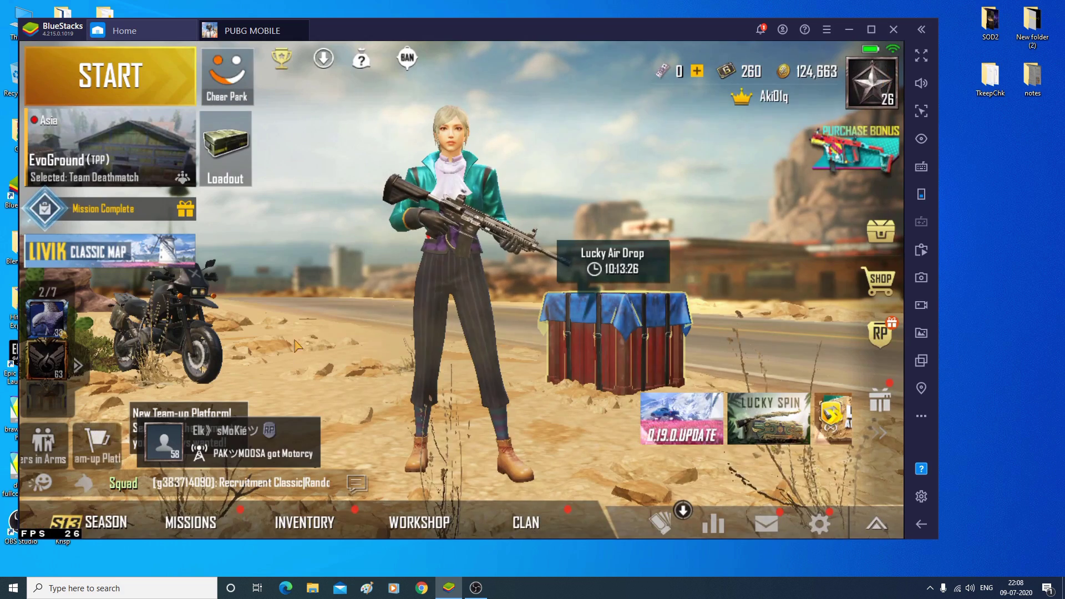